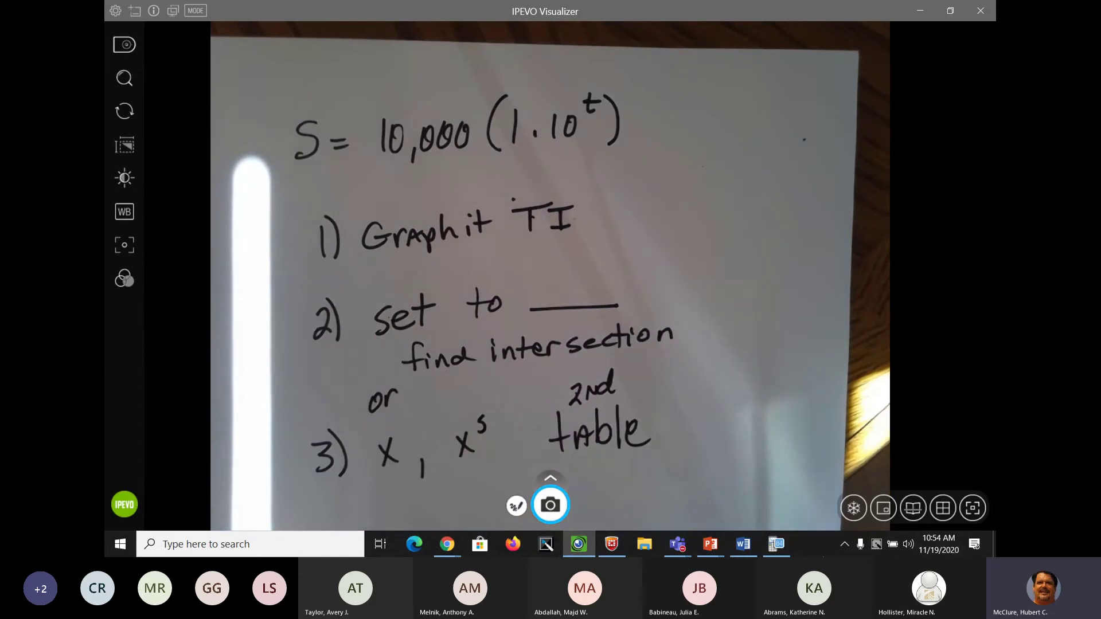
# Step: Glance at the TI-SmartView calculator, then return to the IPEVO camera view of the handwritten notes
pyautogui.click(769, 552)
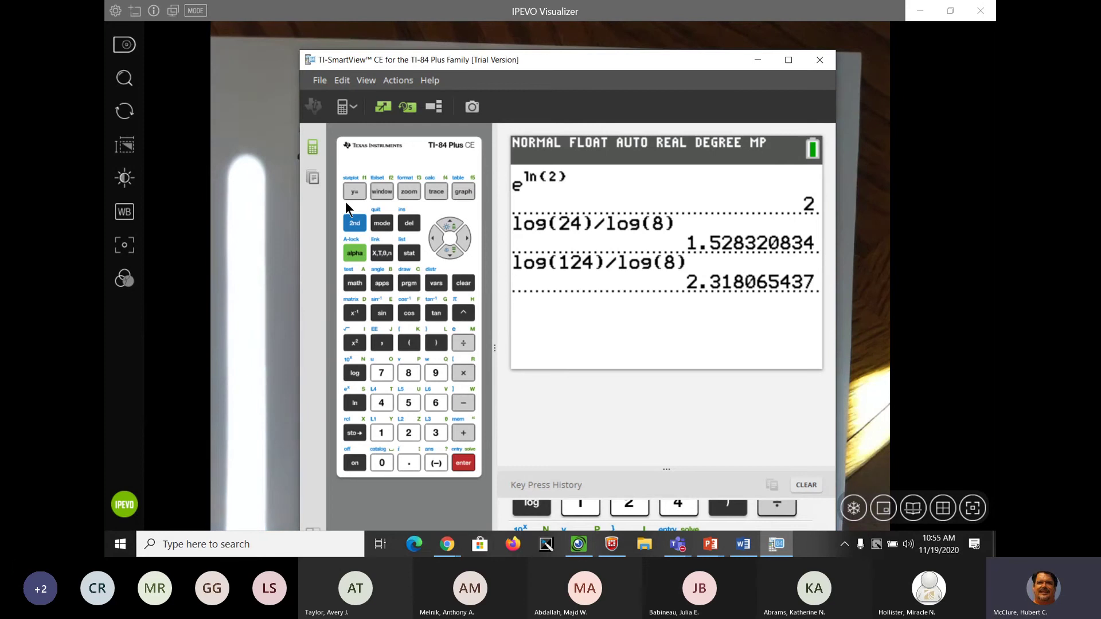
pyautogui.click(865, 367)
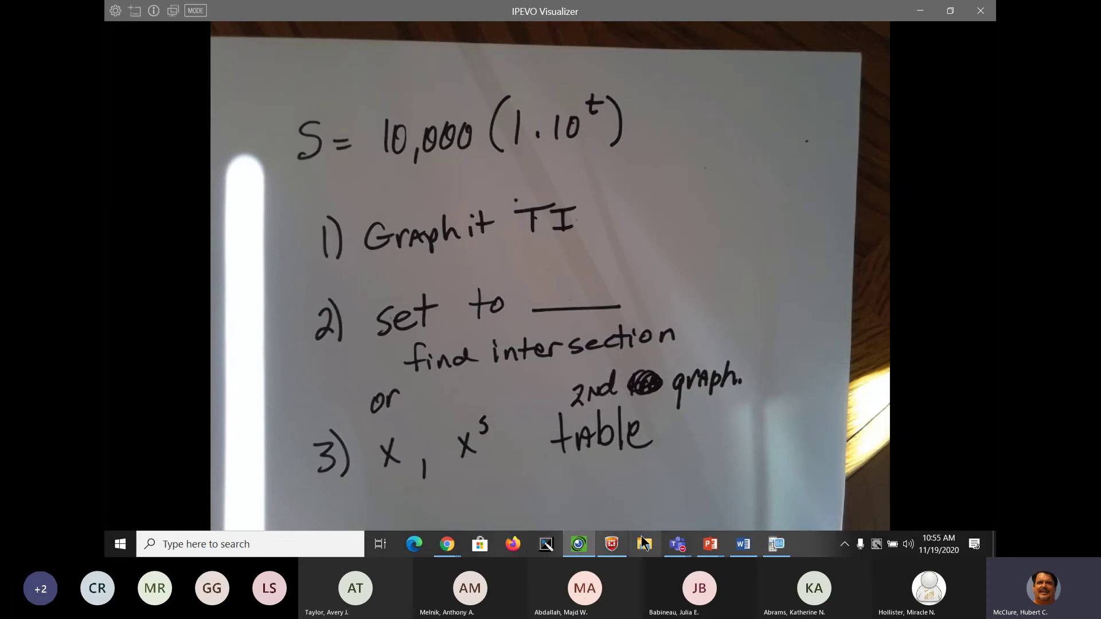
# Step: Show the 'Example: Investment' slide full screen and open the calculator's Y= editor over it
pyautogui.moveTo(708, 547)
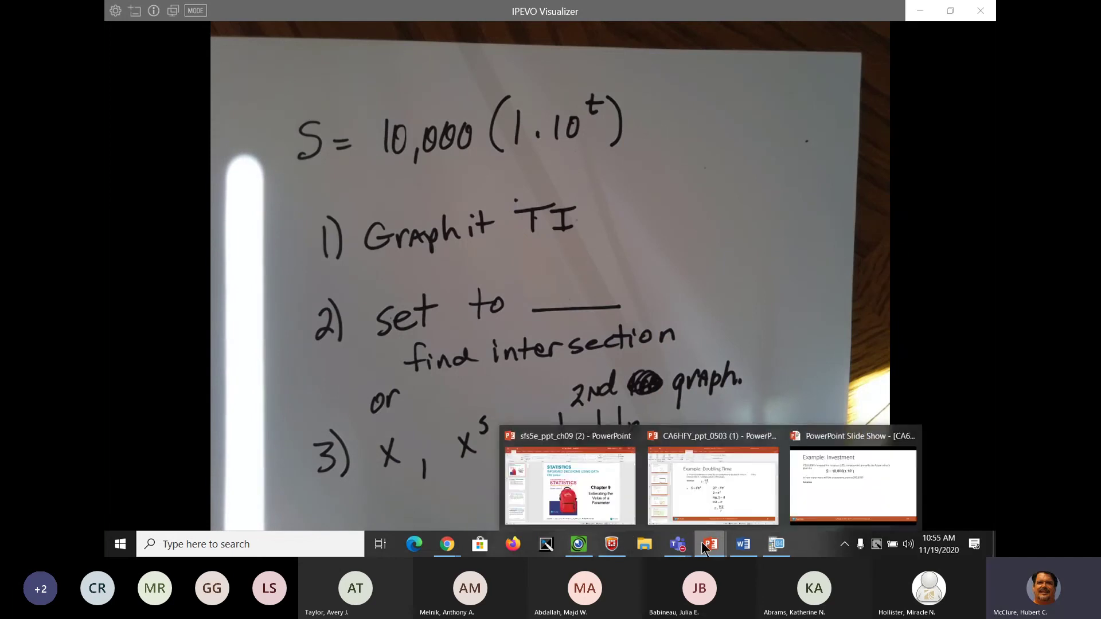
pyautogui.click(818, 499)
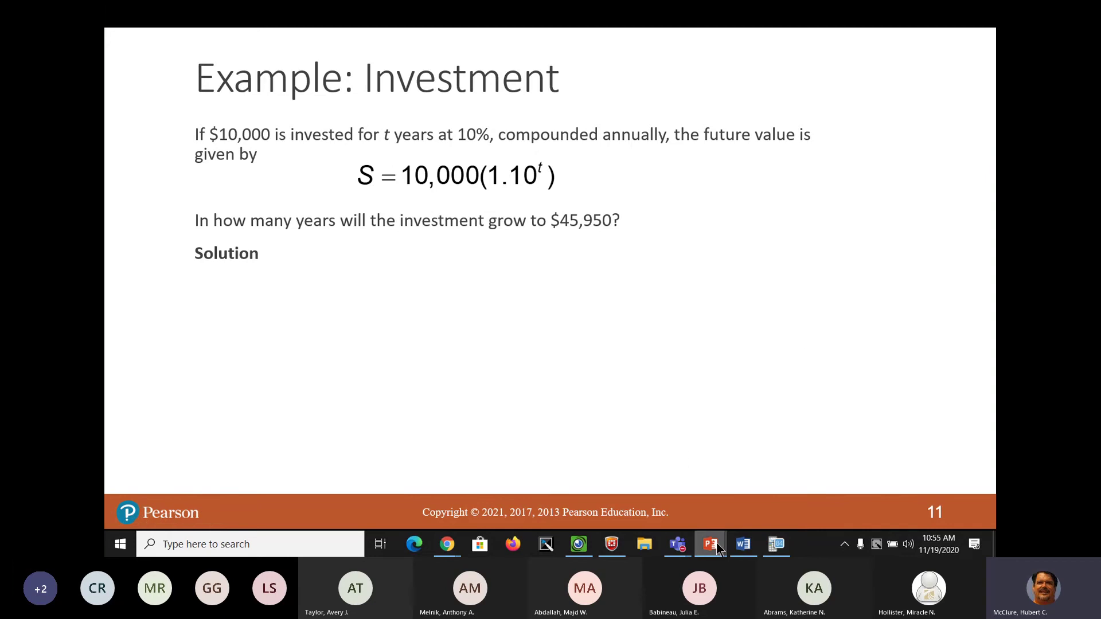
pyautogui.click(778, 545)
pyautogui.click(355, 192)
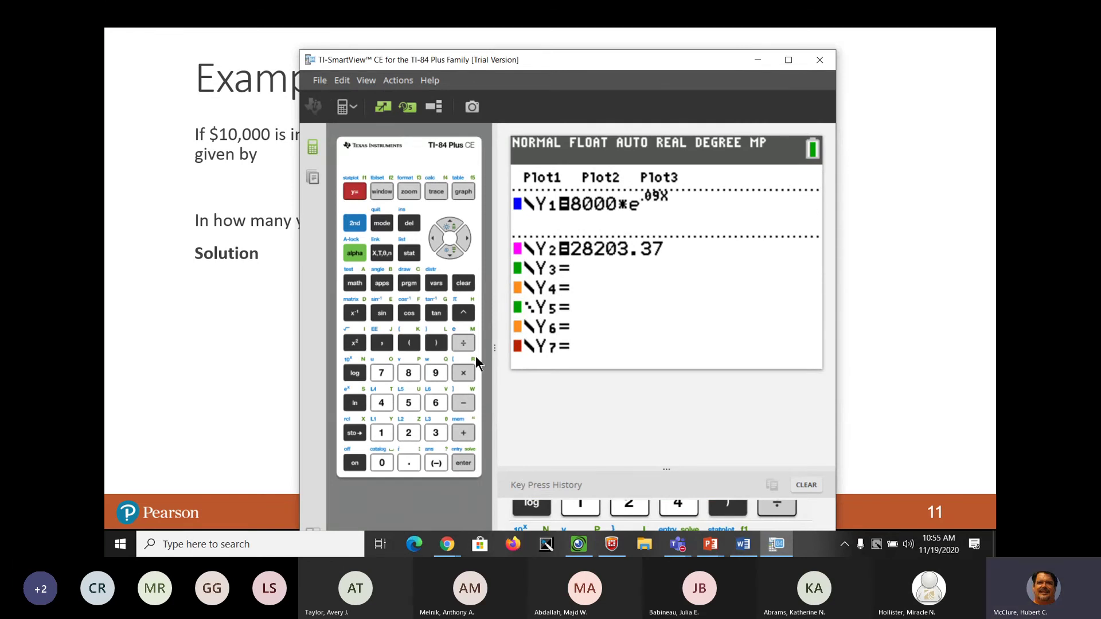
# Step: Clear the old Y1 expression and the Y2 value 28203.37 from the Y= editor
pyautogui.click(459, 282)
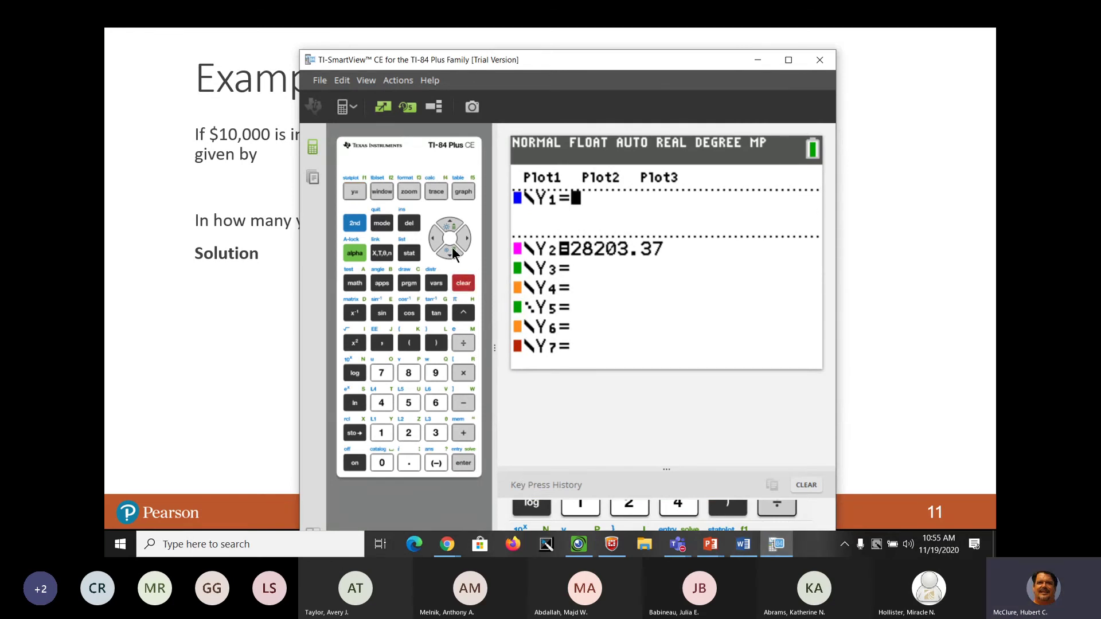
pyautogui.click(452, 252)
pyautogui.click(464, 284)
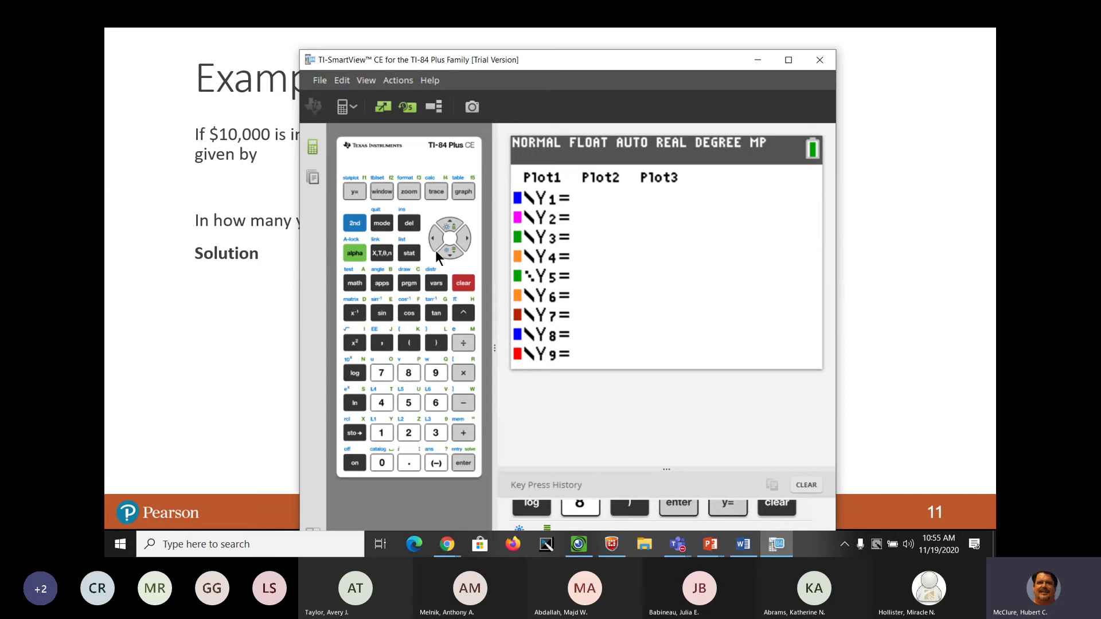
pyautogui.click(450, 225)
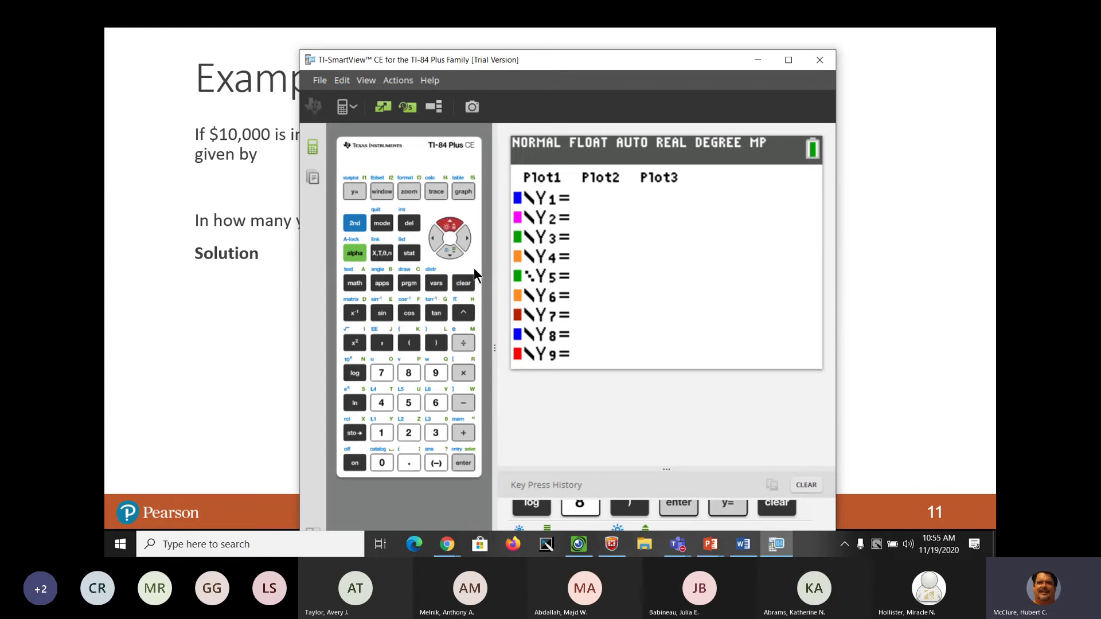
# Step: Enter Y1 = 10000*(1.10^X)
pyautogui.click(381, 433)
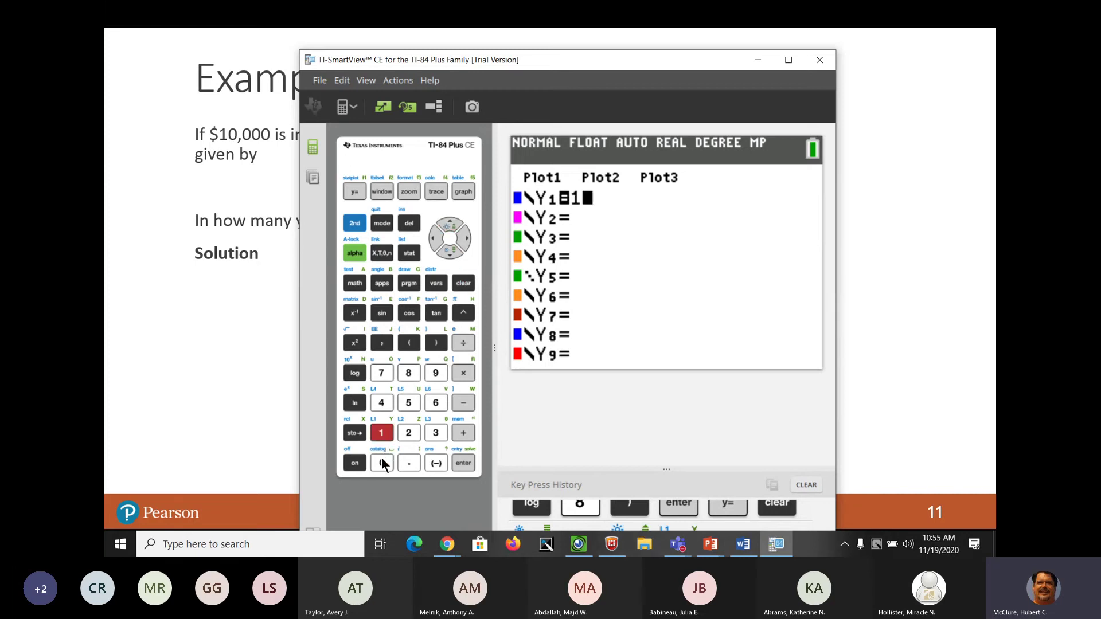
pyautogui.click(381, 459)
pyautogui.tripleClick(377, 462)
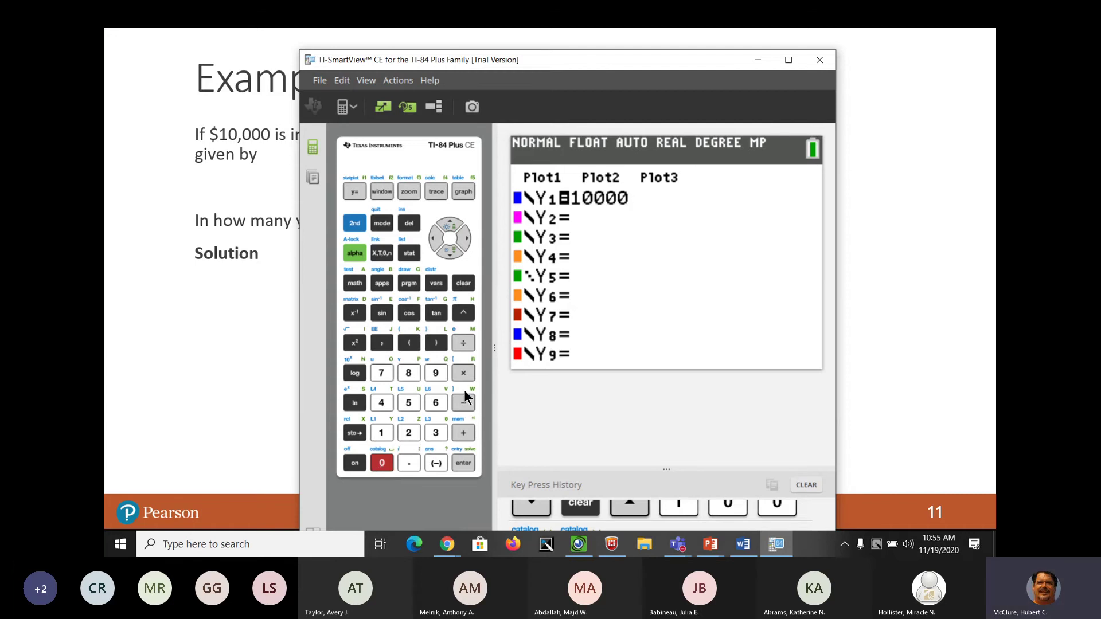
pyautogui.click(464, 373)
pyautogui.click(410, 342)
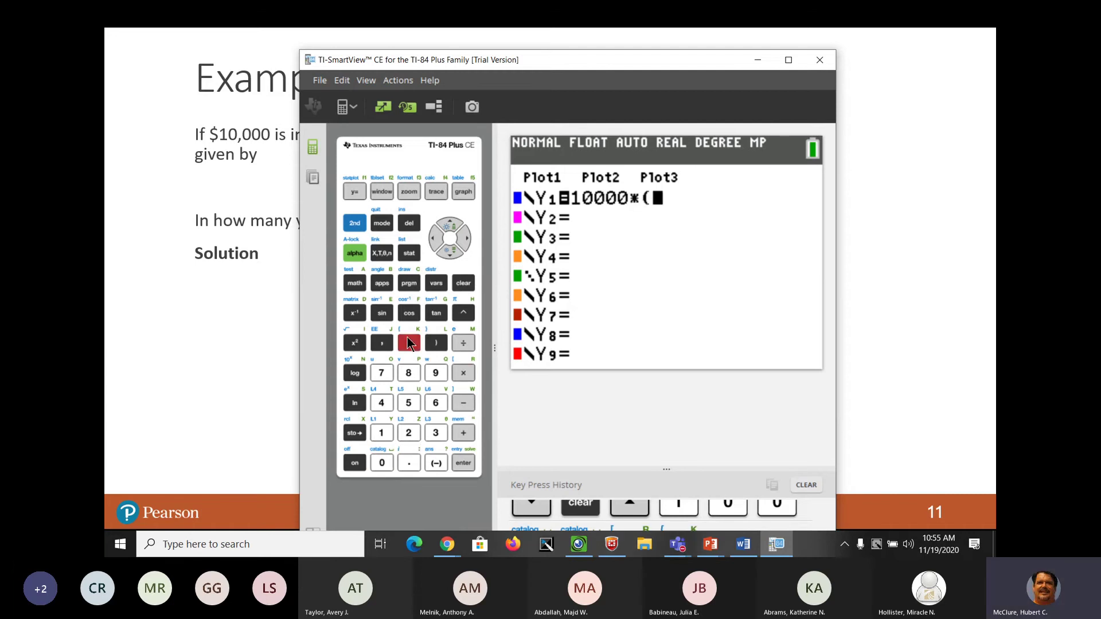
pyautogui.click(382, 433)
pyautogui.click(408, 463)
pyautogui.click(381, 433)
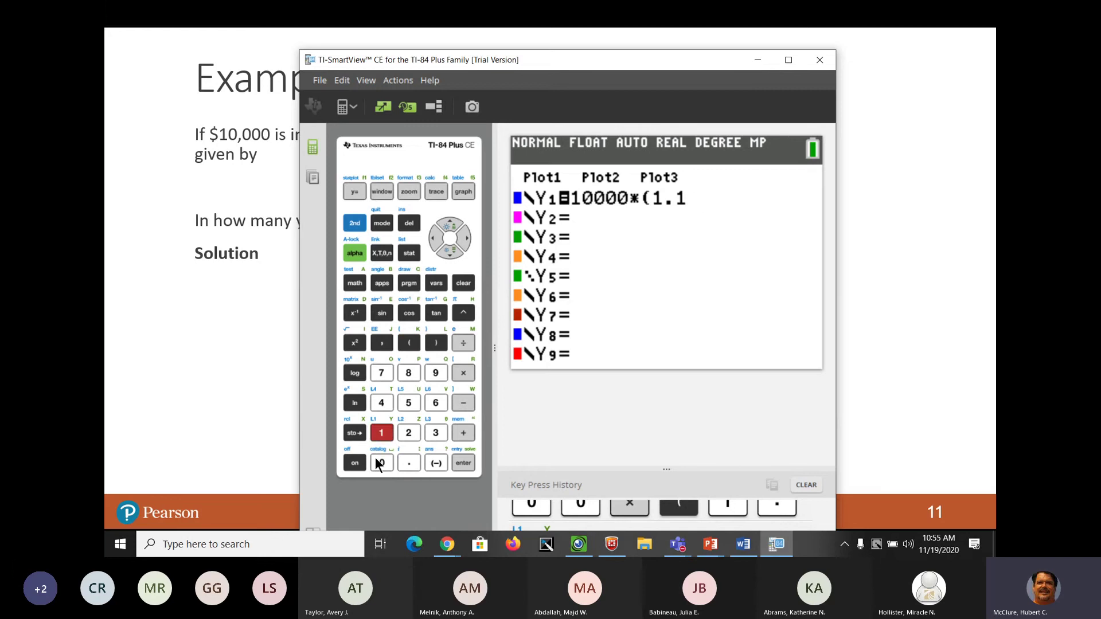
pyautogui.click(381, 463)
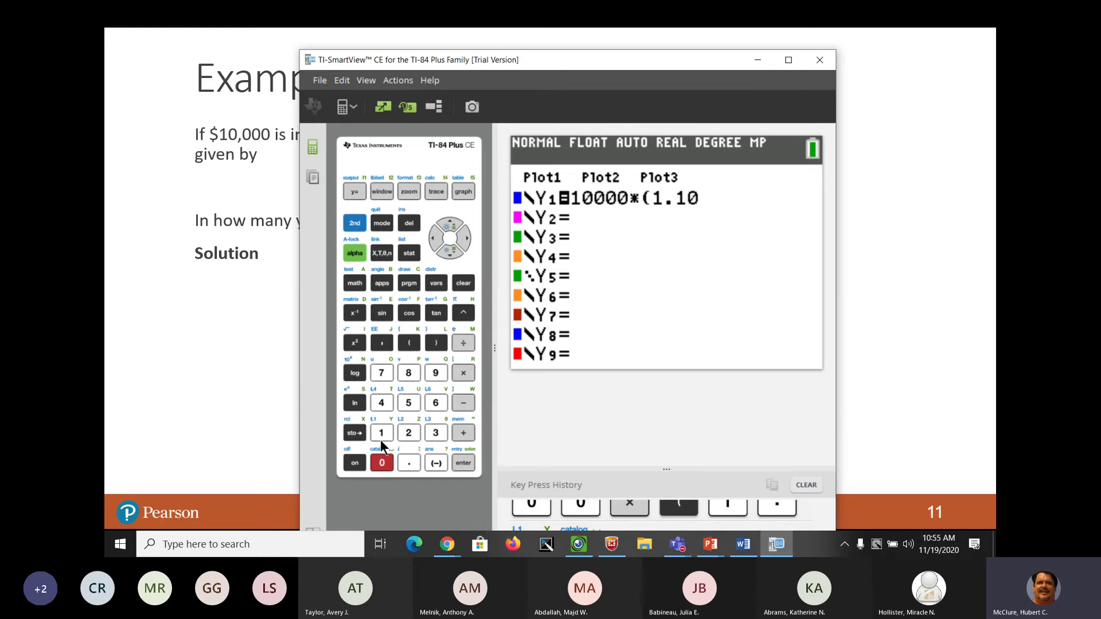
pyautogui.click(466, 310)
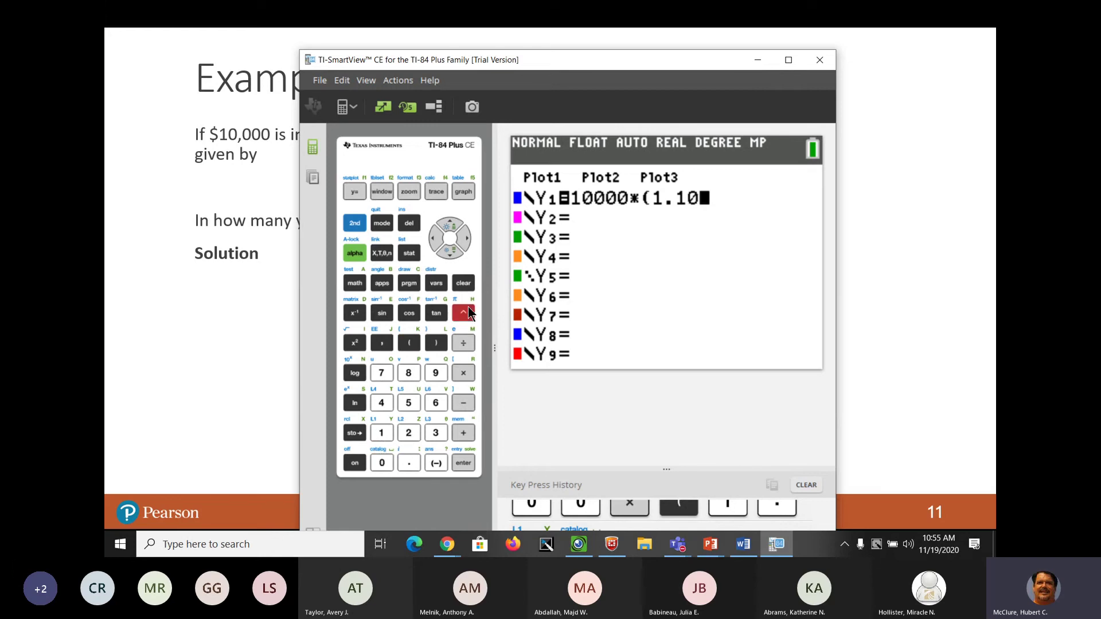
pyautogui.click(381, 253)
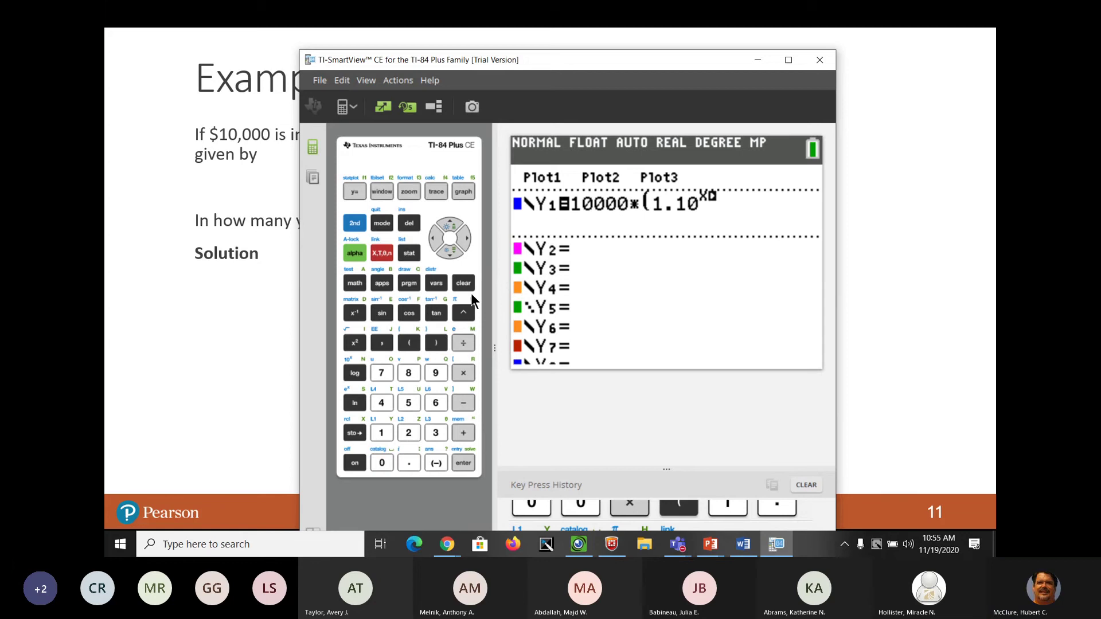
pyautogui.click(465, 241)
pyautogui.click(437, 343)
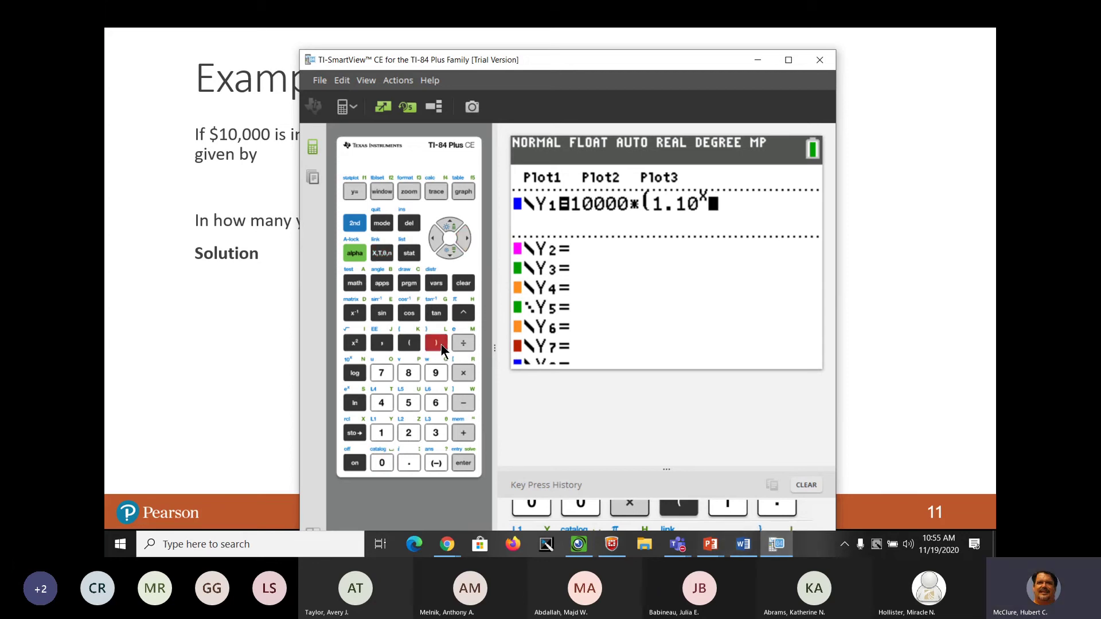
# Step: Enter Y2 = 45950 and graph both functions
pyautogui.click(452, 255)
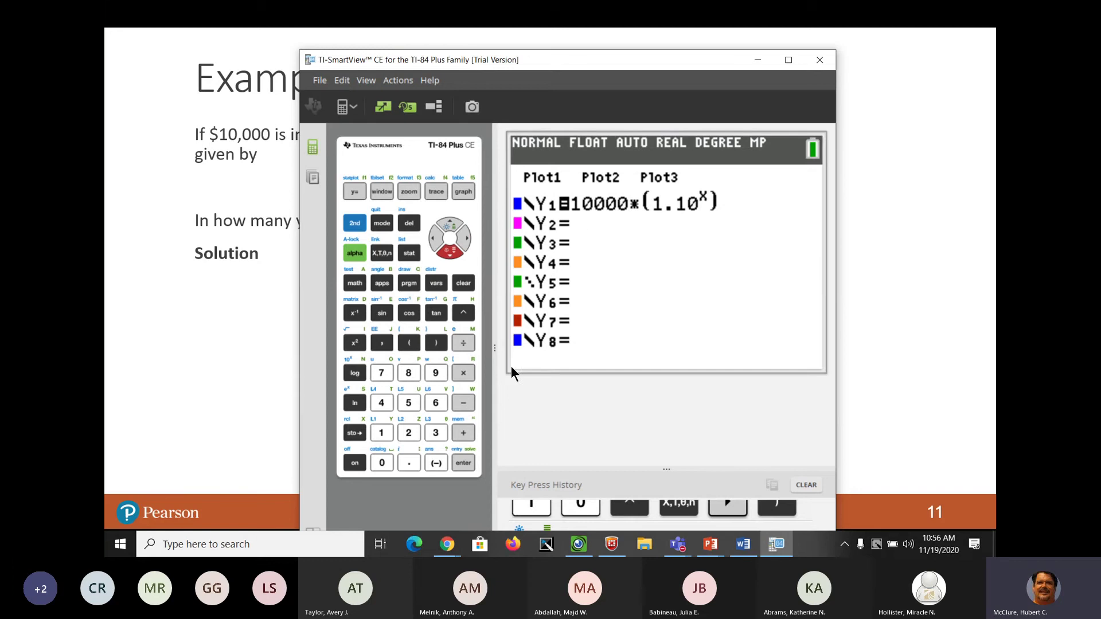
pyautogui.click(385, 405)
pyautogui.click(408, 402)
pyautogui.click(436, 373)
pyautogui.click(408, 403)
pyautogui.click(386, 458)
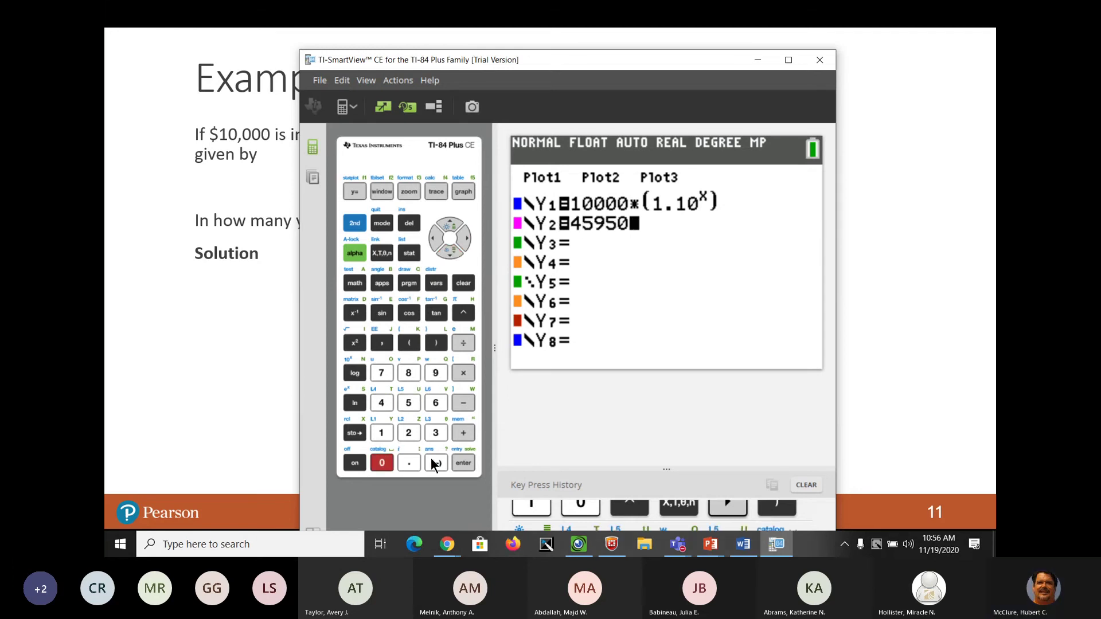
pyautogui.click(459, 191)
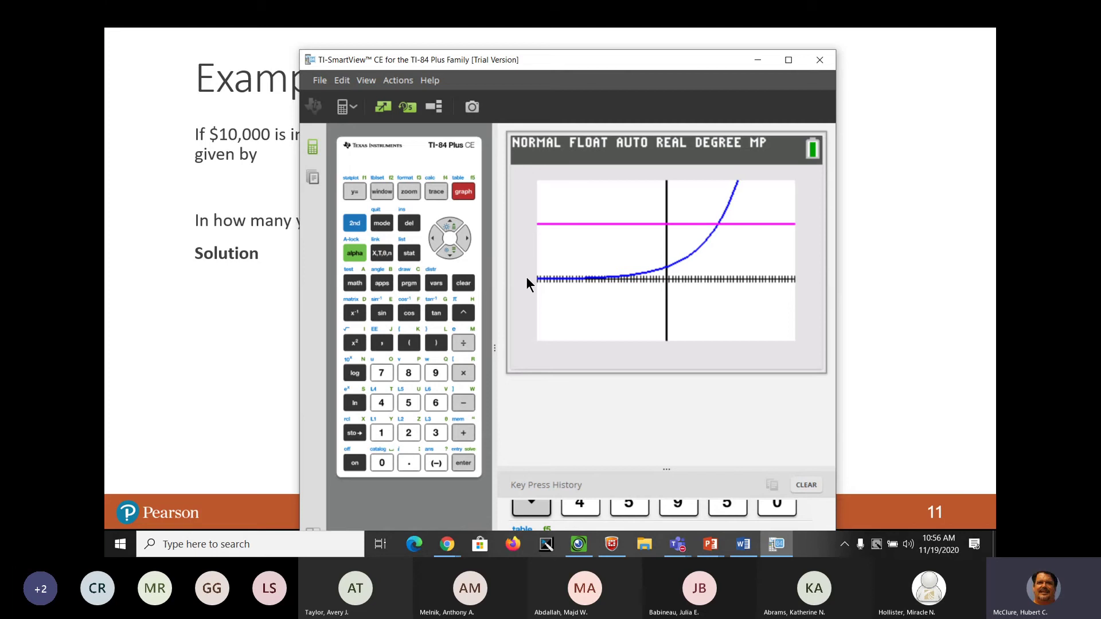
# Step: Use CALC 5:intersect on both curves to find the crossing at X=16.000062, Y=45950
pyautogui.click(359, 222)
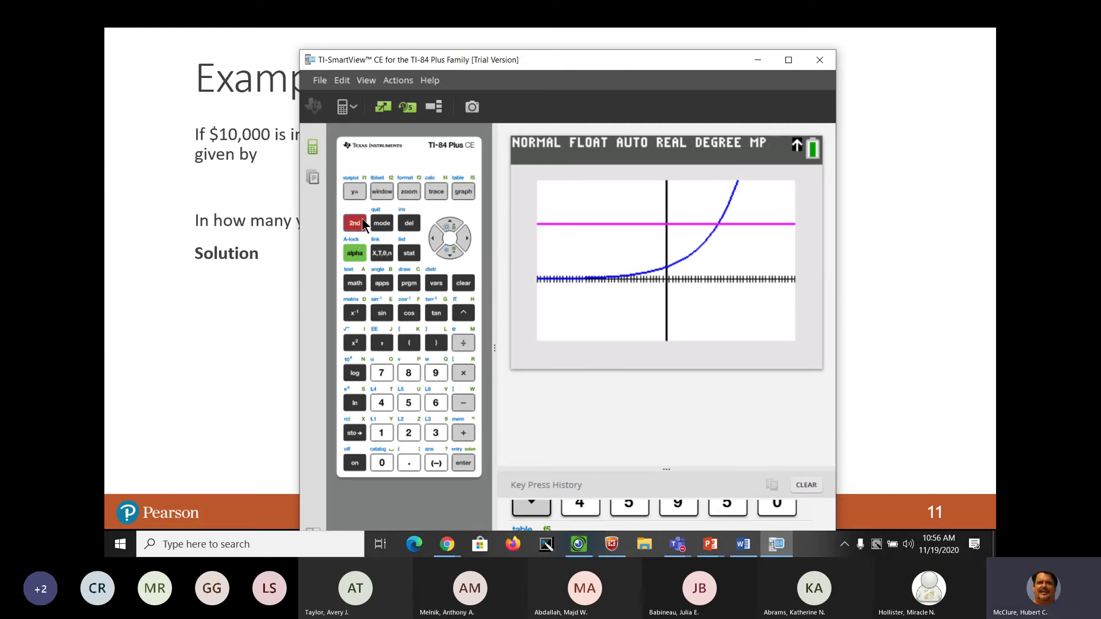
pyautogui.click(436, 191)
pyautogui.click(450, 252)
pyautogui.click(450, 254)
pyautogui.click(451, 255)
pyautogui.click(451, 255)
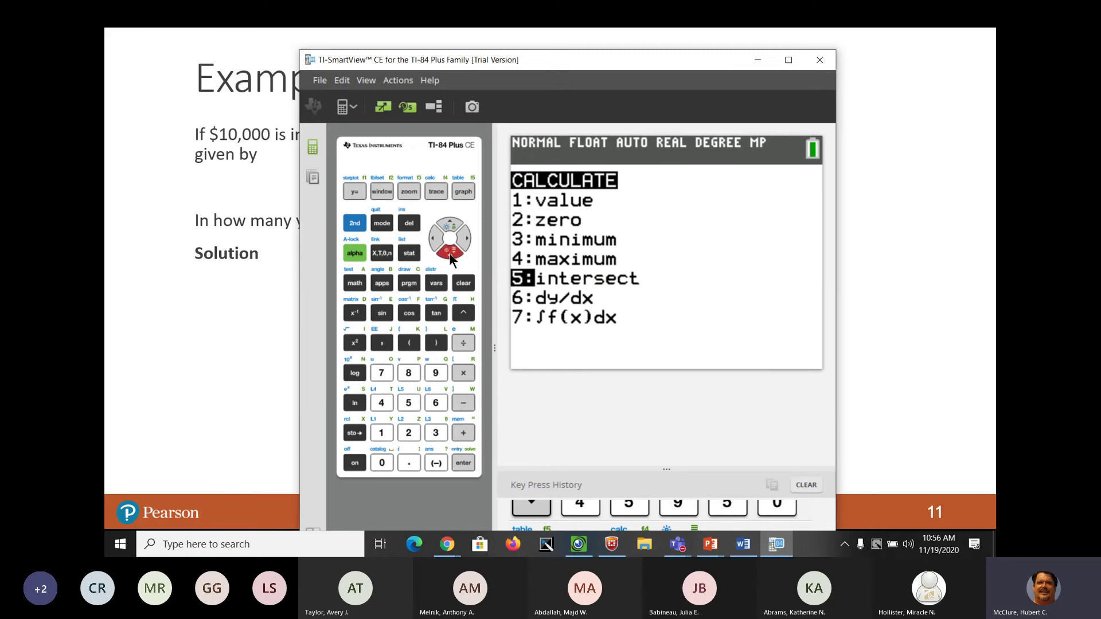
pyautogui.click(464, 465)
pyautogui.click(463, 464)
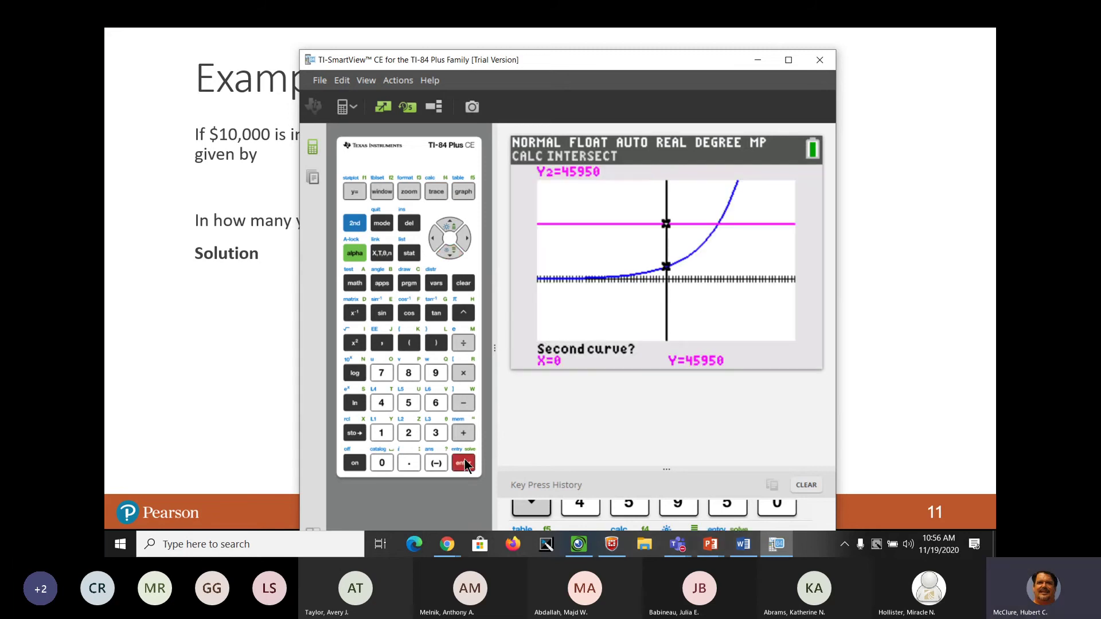
pyautogui.click(465, 465)
pyautogui.click(465, 464)
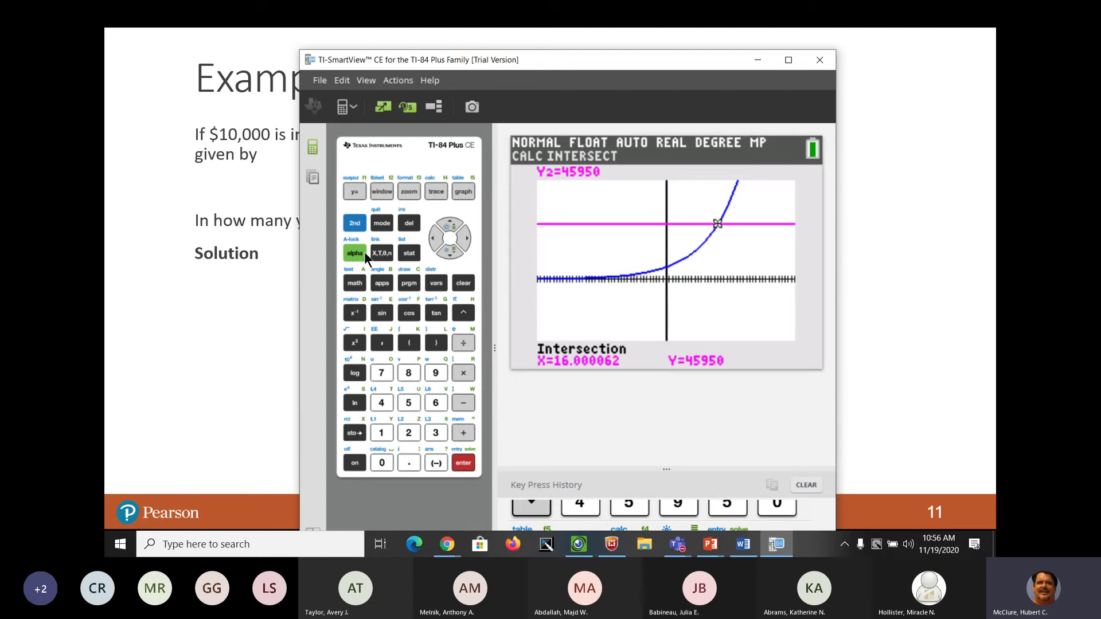
# Step: Open the table of Y1 and Y2 values, scroll up to the X=5 row and enter the Y1 column
pyautogui.click(348, 224)
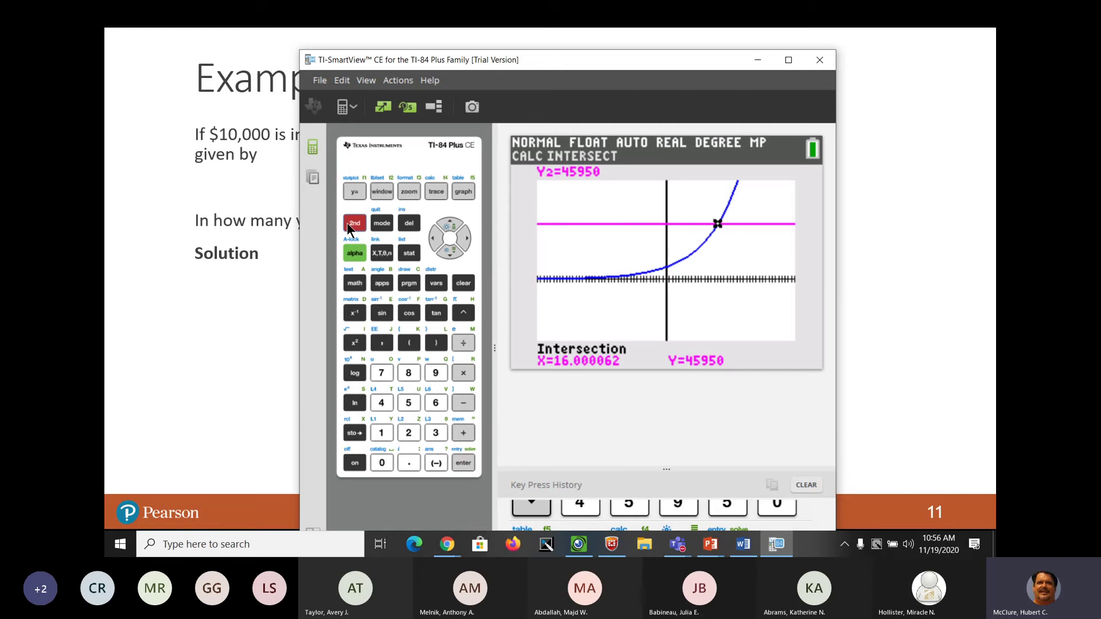
pyautogui.click(463, 190)
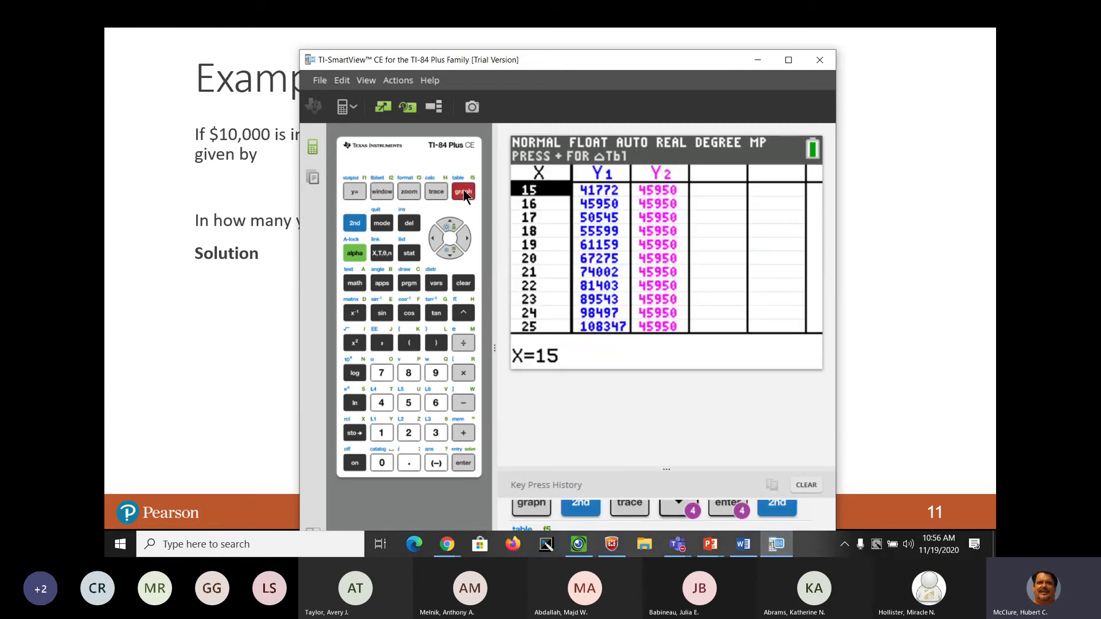
pyautogui.click(451, 228)
pyautogui.click(451, 228)
pyautogui.click(451, 227)
pyautogui.click(451, 228)
pyautogui.click(451, 228)
pyautogui.click(451, 228)
pyautogui.click(451, 228)
pyautogui.click(451, 228)
pyautogui.click(451, 228)
pyautogui.click(451, 230)
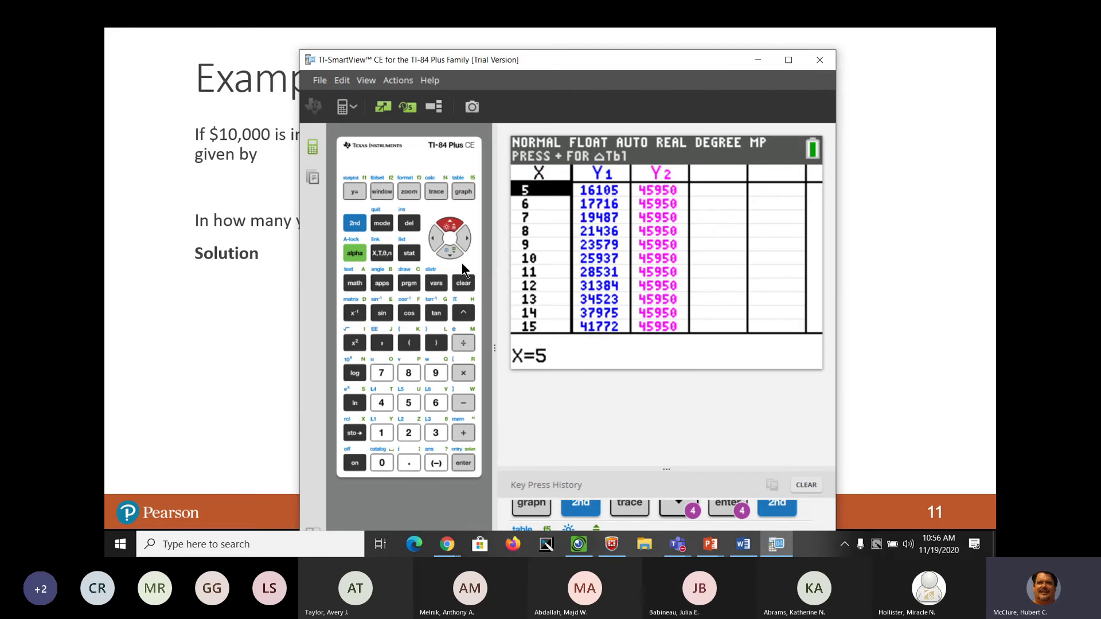
pyautogui.click(465, 239)
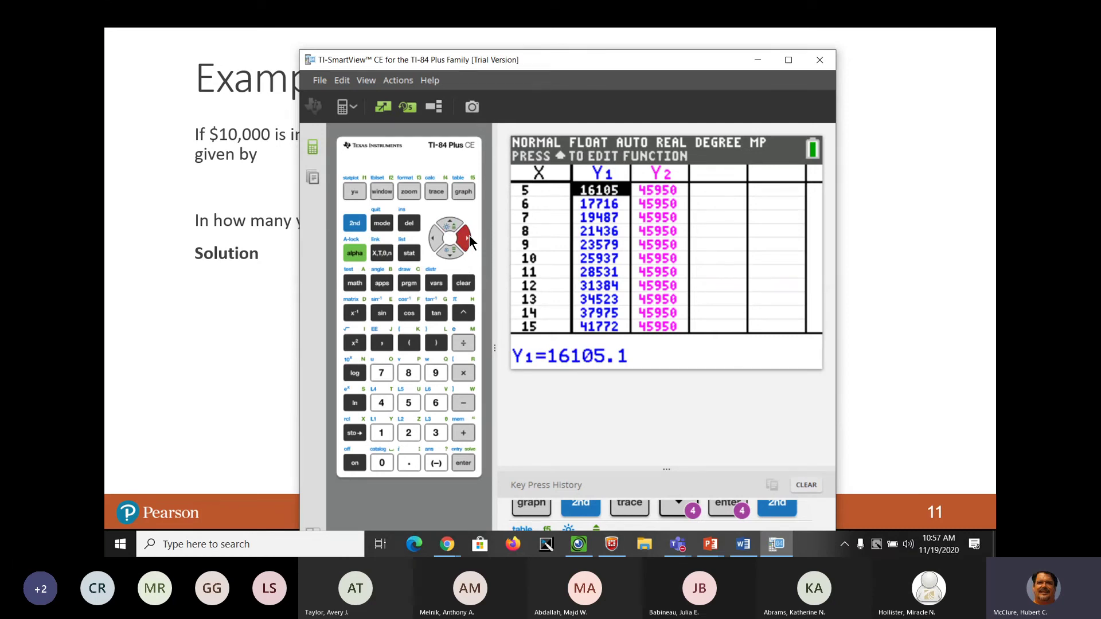
# Step: Step through Y1 from X=10 to X=16, where Y1 reaches 45950, then return to the slide
pyautogui.press('2')
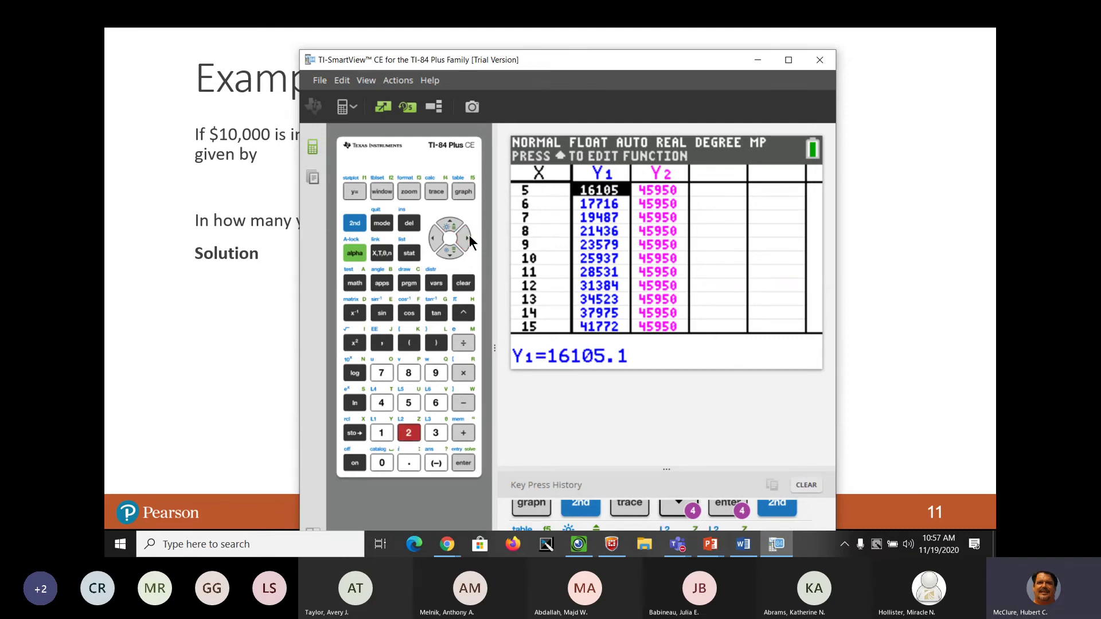
pyautogui.click(450, 252)
pyautogui.click(450, 254)
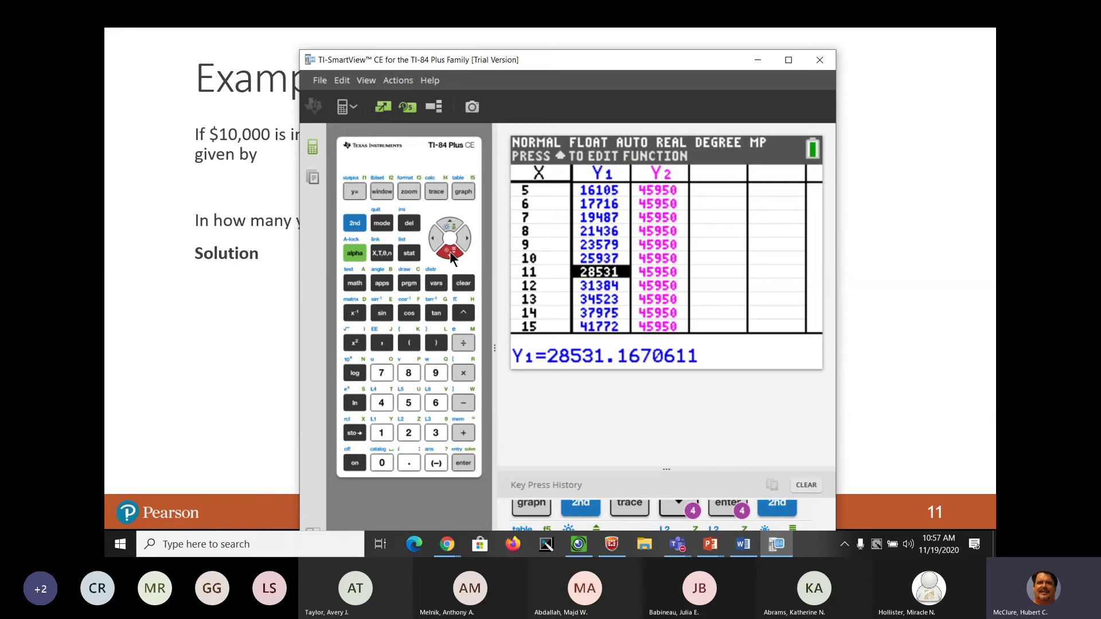
pyautogui.click(450, 225)
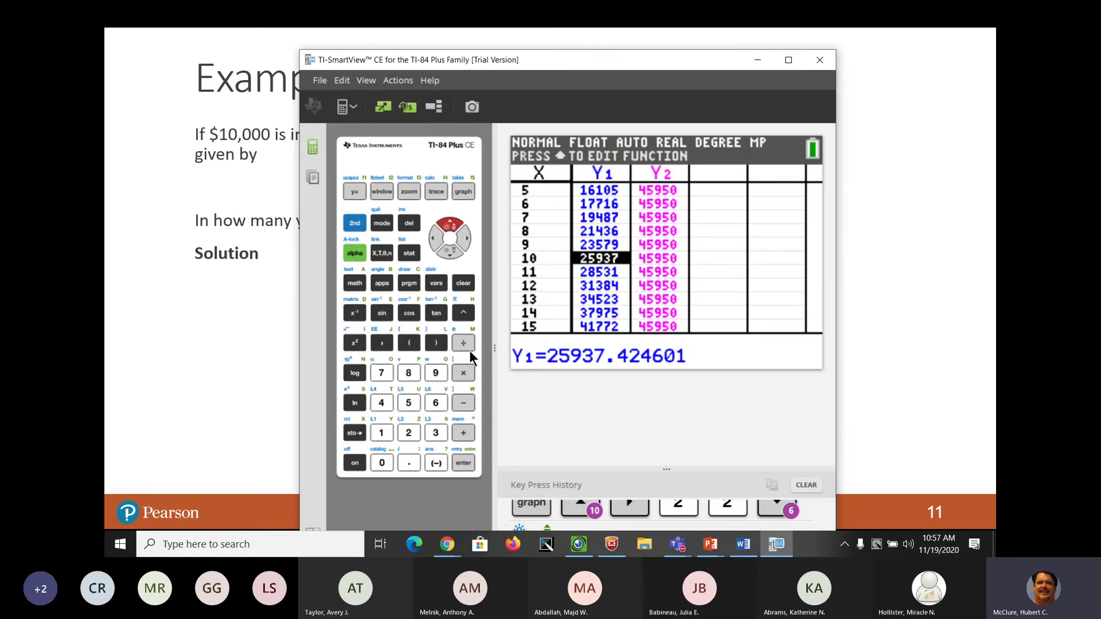
pyautogui.click(452, 254)
pyautogui.click(452, 253)
pyautogui.click(452, 253)
pyautogui.click(452, 254)
pyautogui.click(452, 254)
pyautogui.click(452, 253)
pyautogui.click(455, 236)
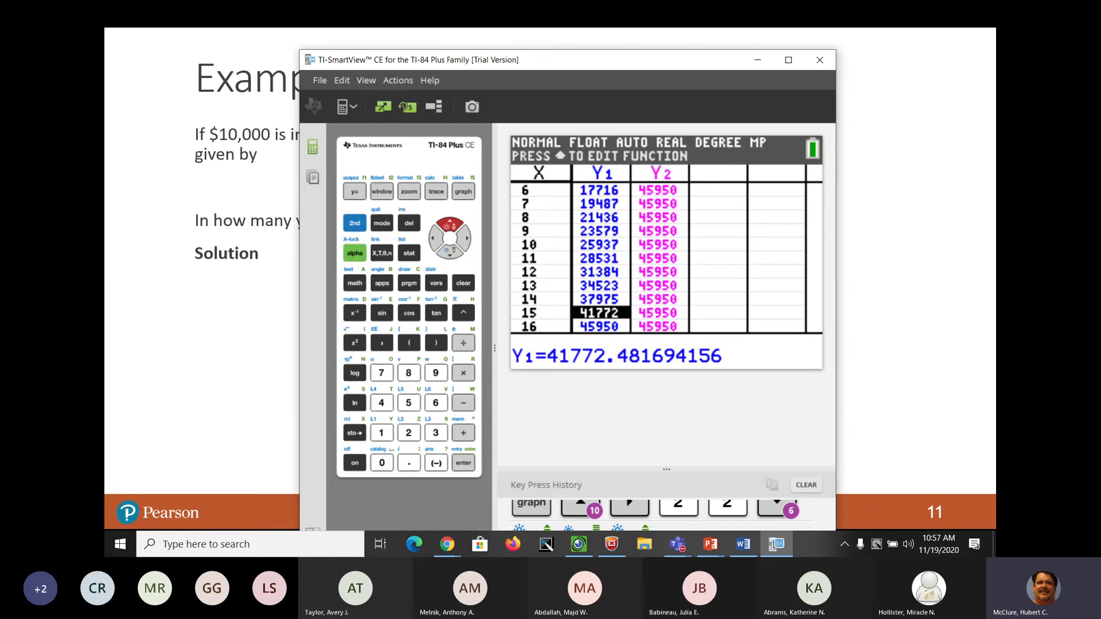
pyautogui.hotkey('alt', 'Tab')
# Step: Reveal the solution lines of the investment example down to t = 16
pyautogui.click(418, 342)
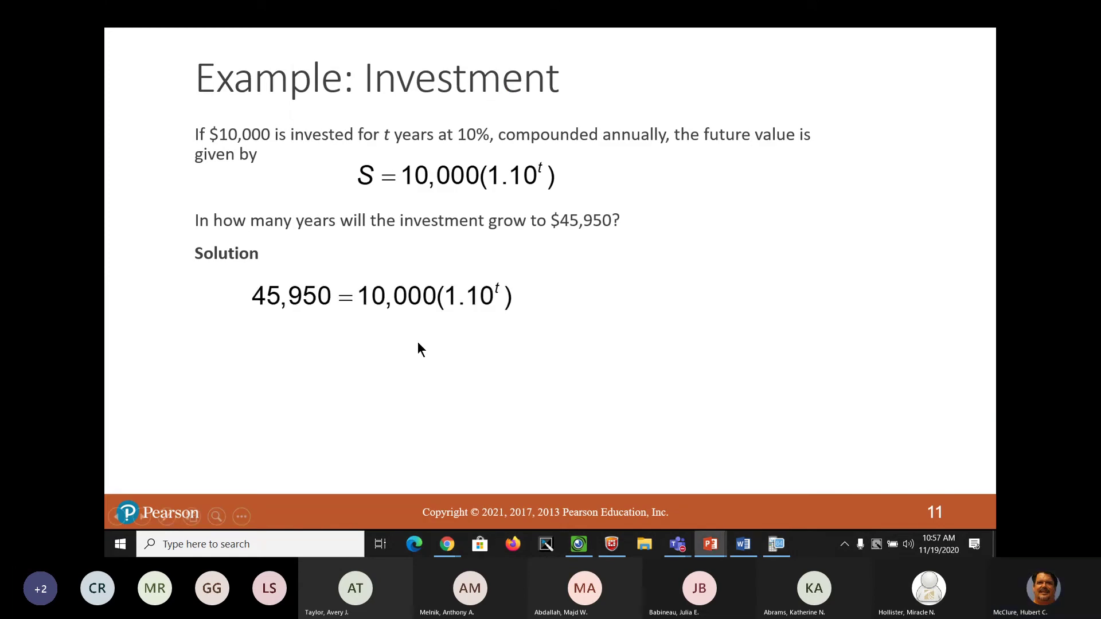
pyautogui.click(434, 379)
pyautogui.click(435, 377)
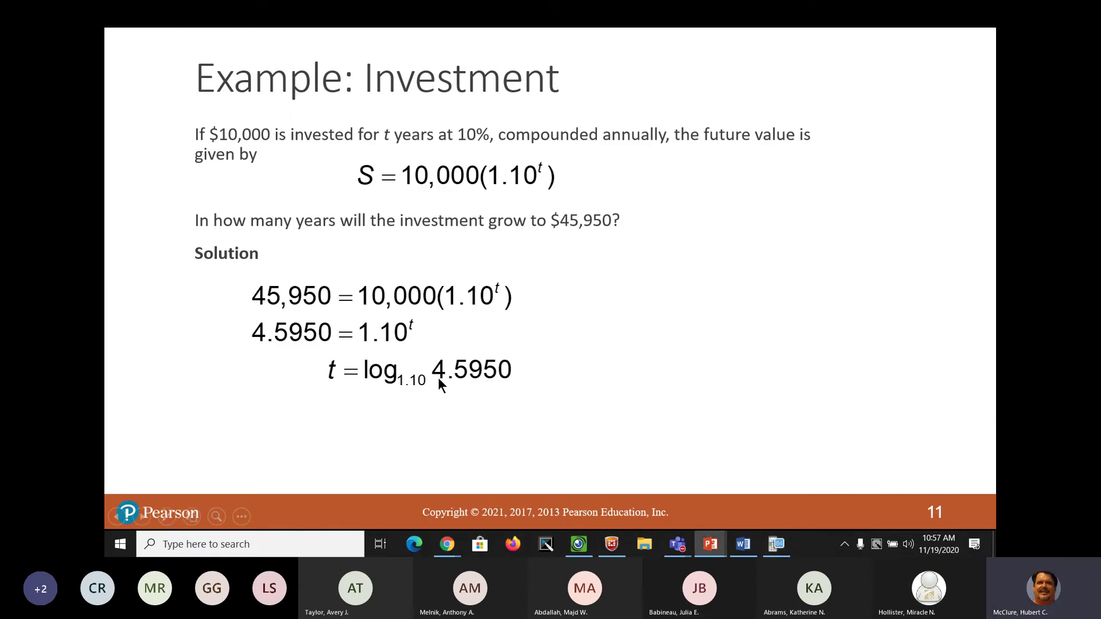
pyautogui.click(465, 405)
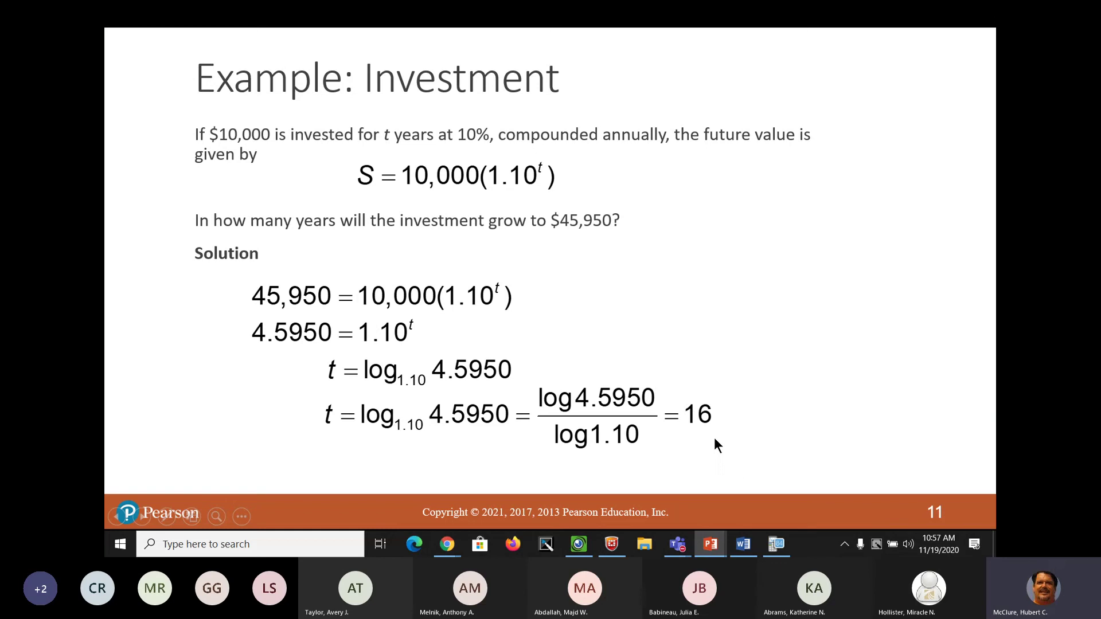
# Step: Show the concluding sentence about 16 years and advance to slide 13
pyautogui.click(611, 304)
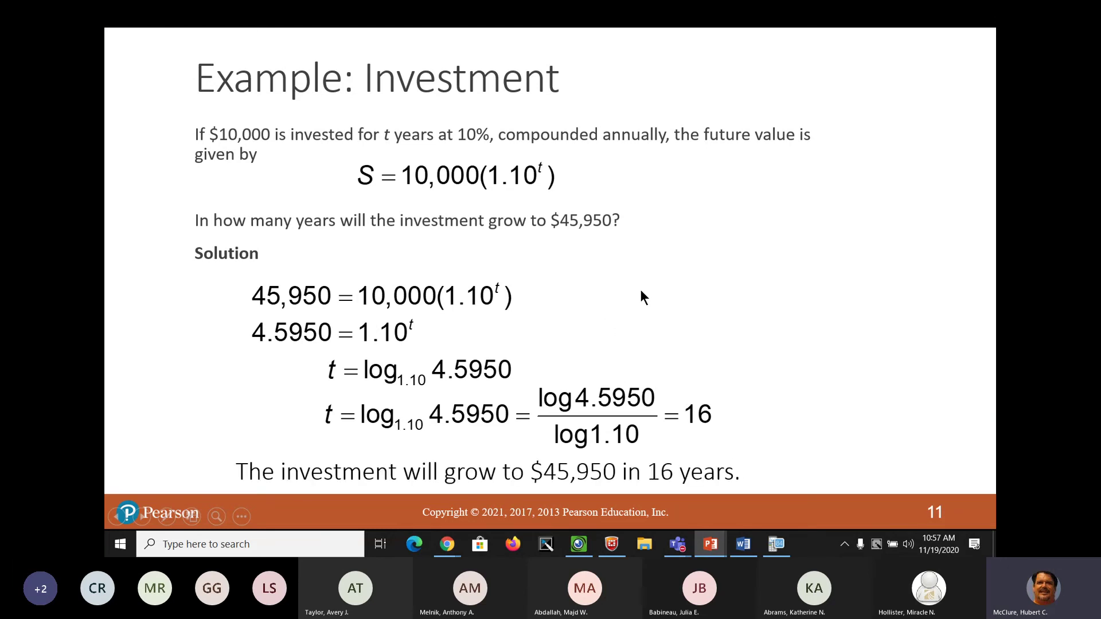
pyautogui.click(641, 292)
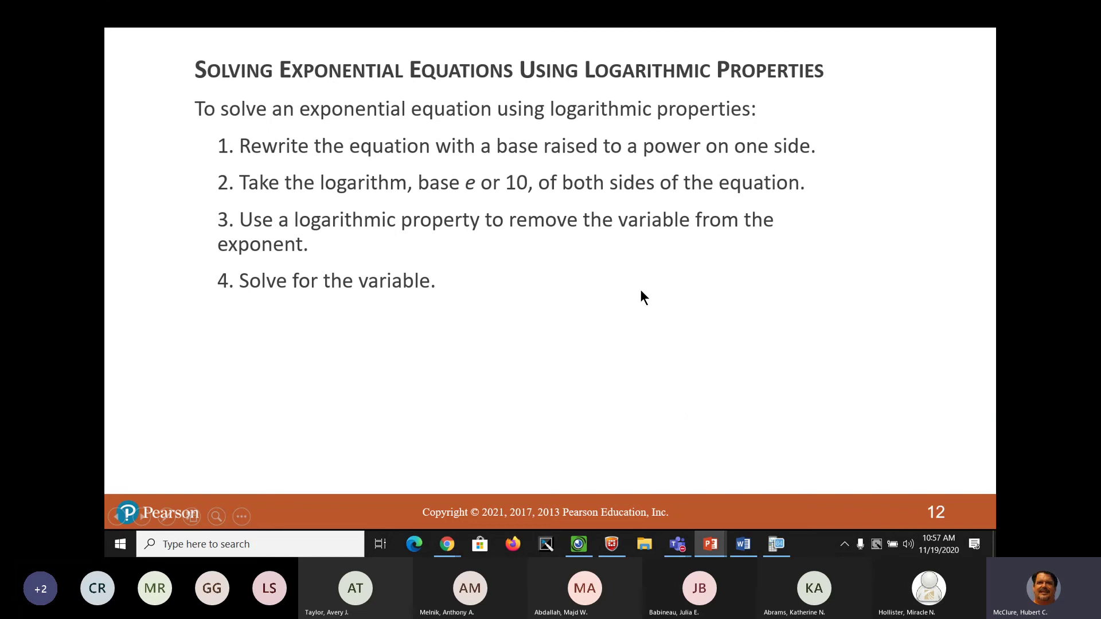
pyautogui.click(552, 308)
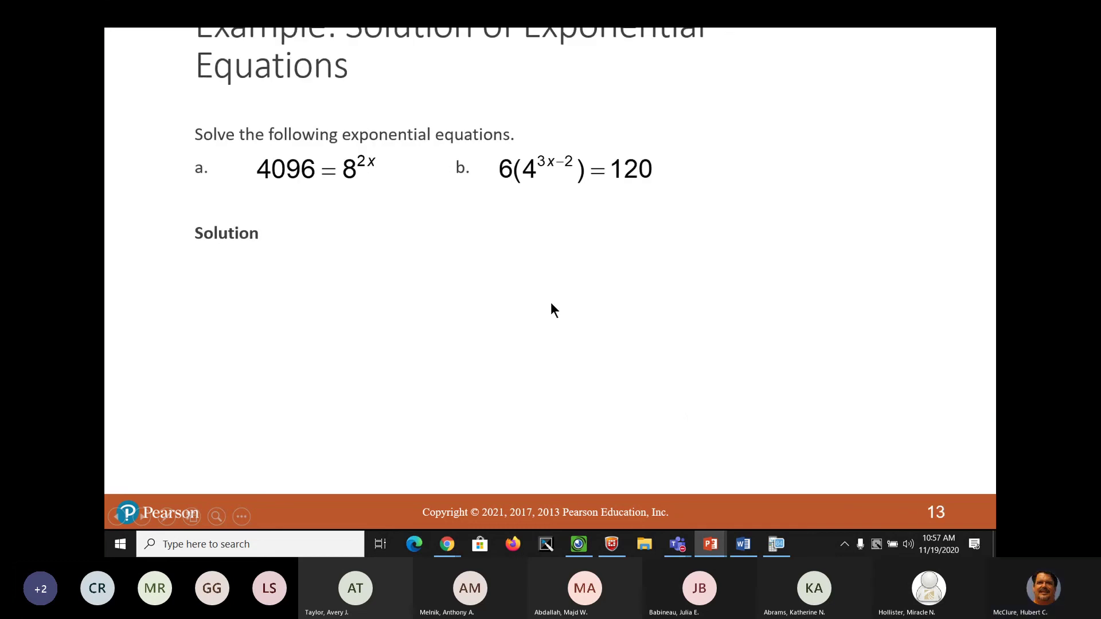